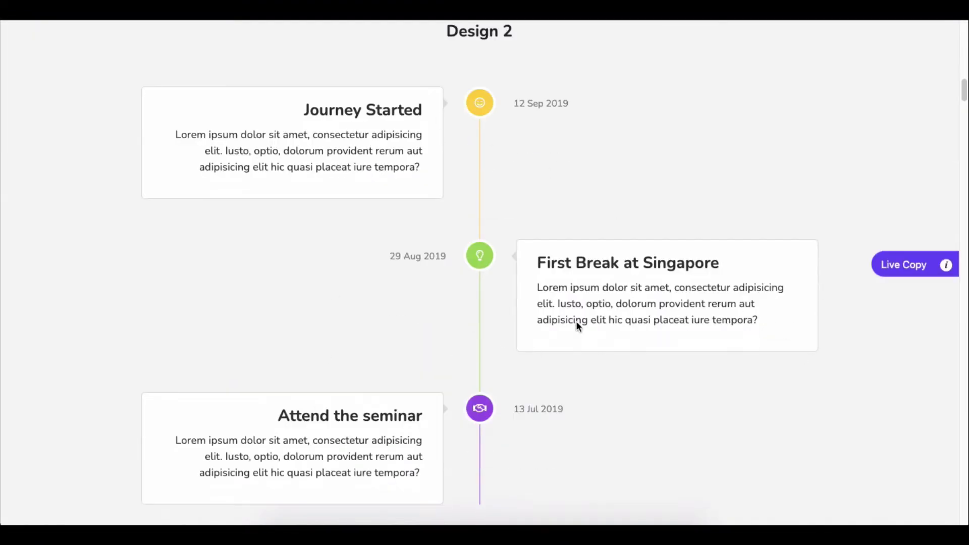
- Scroll the Happy Addons Timeline demo page from Design 1 down to Design 10
scroll(576, 321, "down", 15)
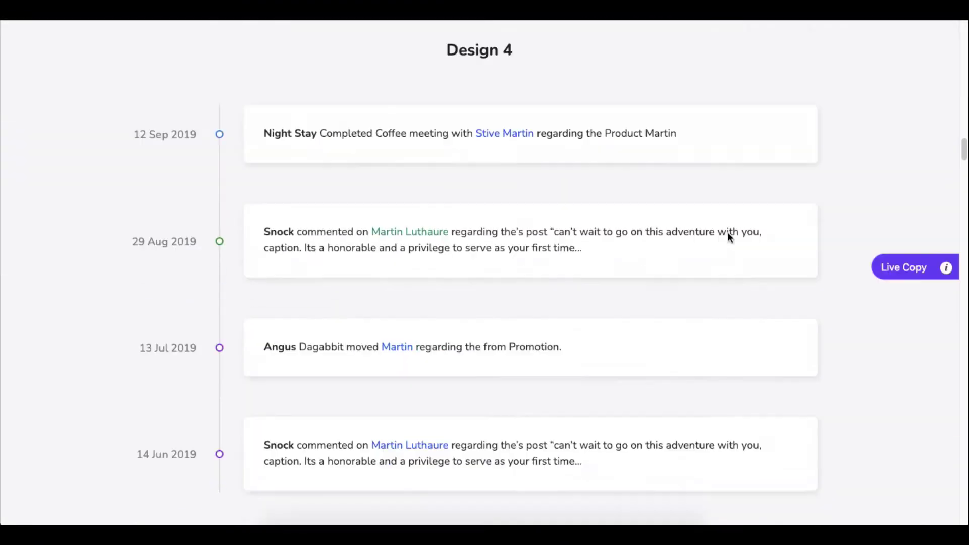
scroll(525, 331, "down", 15)
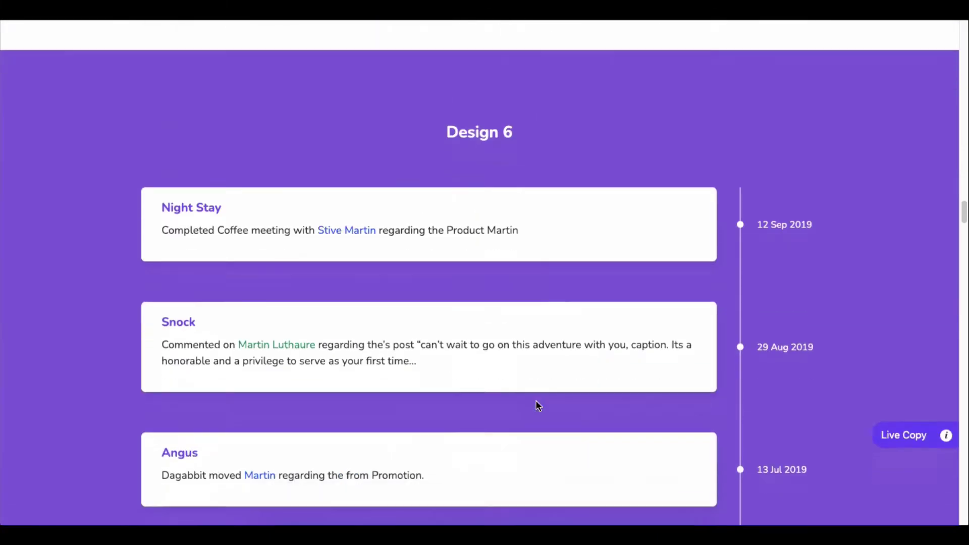
scroll(538, 405, "down", 15)
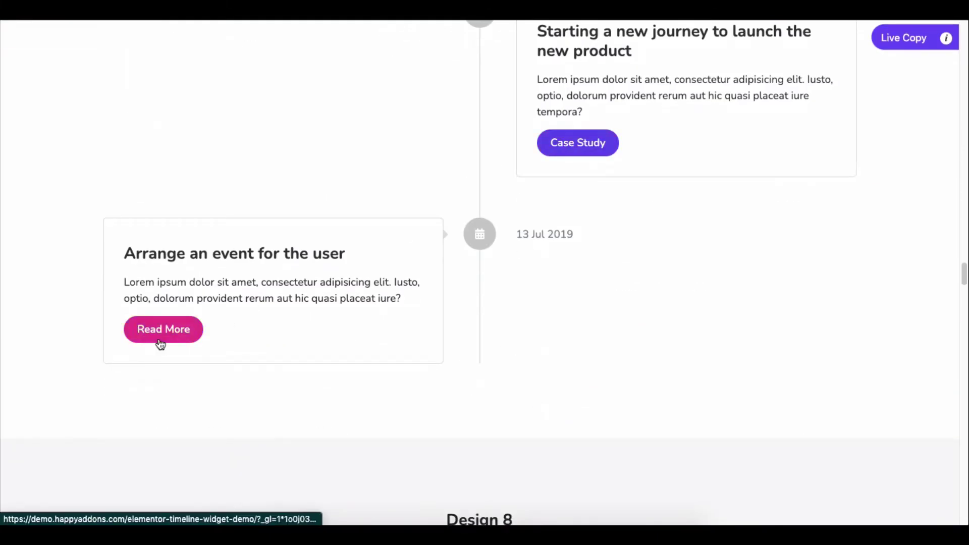
scroll(580, 346, "down", 15)
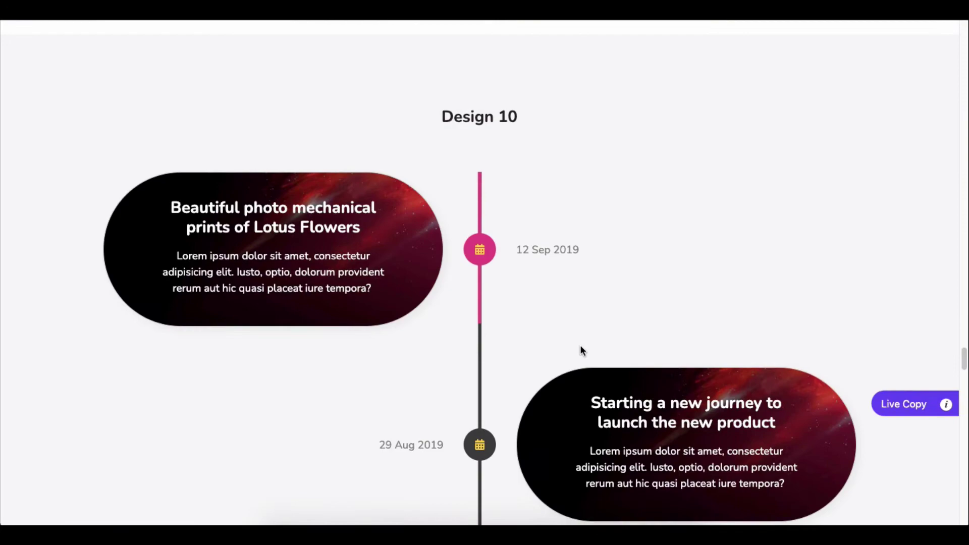
scroll(579, 350, "down", 15)
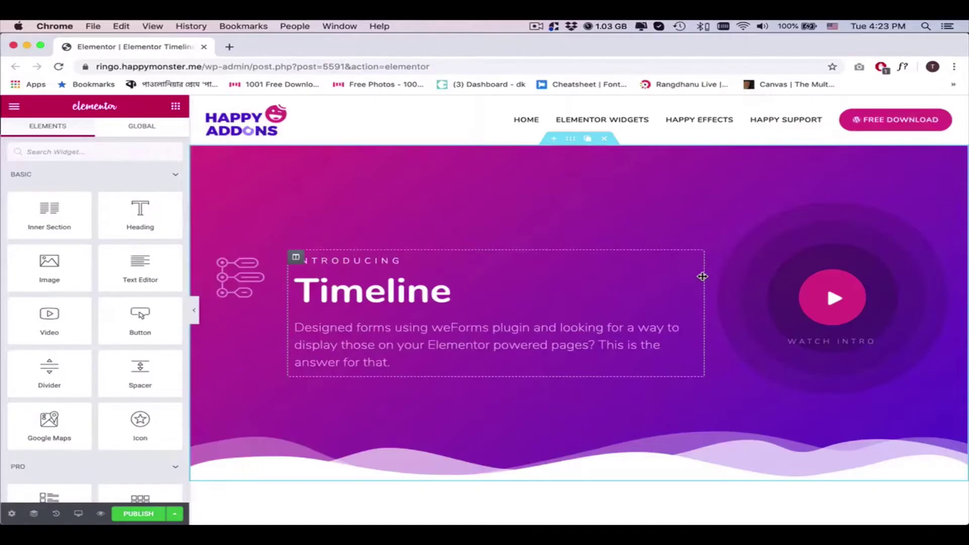
- Drag the Happy Addons Timeline widget onto the canvas beneath the Design 1 heading
scroll(702, 276, "down", 3)
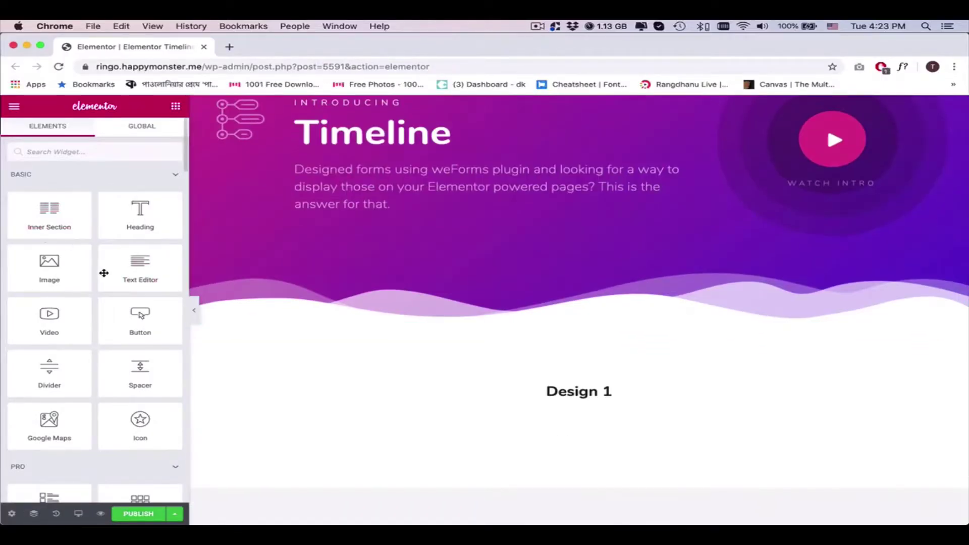
scroll(105, 275, "down", 10)
scroll(105, 276, "down", 15)
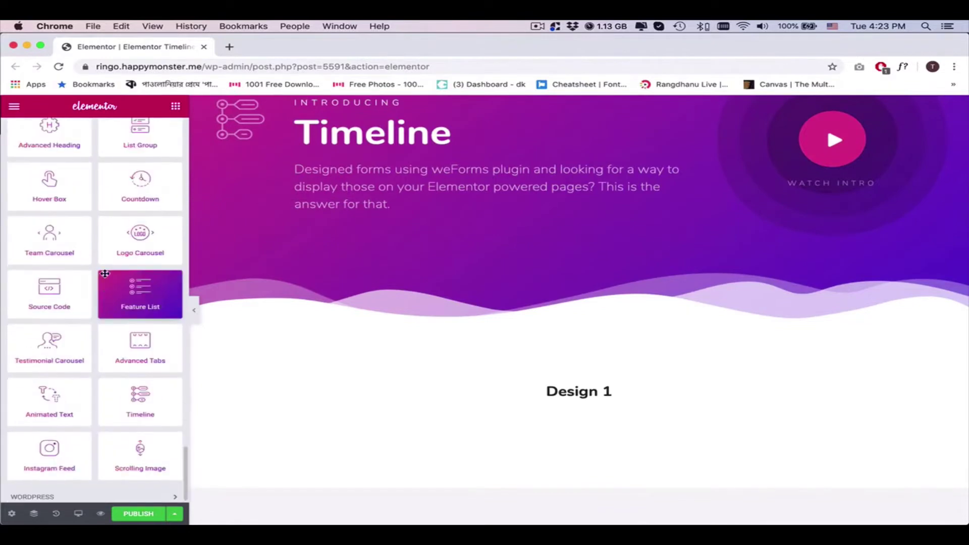
left_click_drag(140, 399, 560, 413)
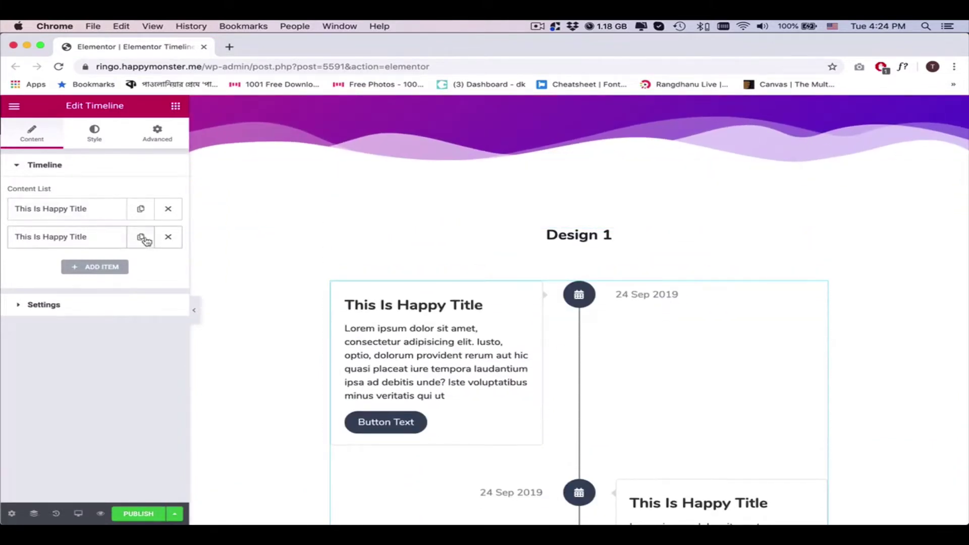
- Retitle the entries 'Journey Started', 'First Break at Singapore' and 'Attend the WordCamp Singapore'
left_click(71, 211)
scroll(76, 303, "down", 2)
triple_click(101, 376)
type("J")
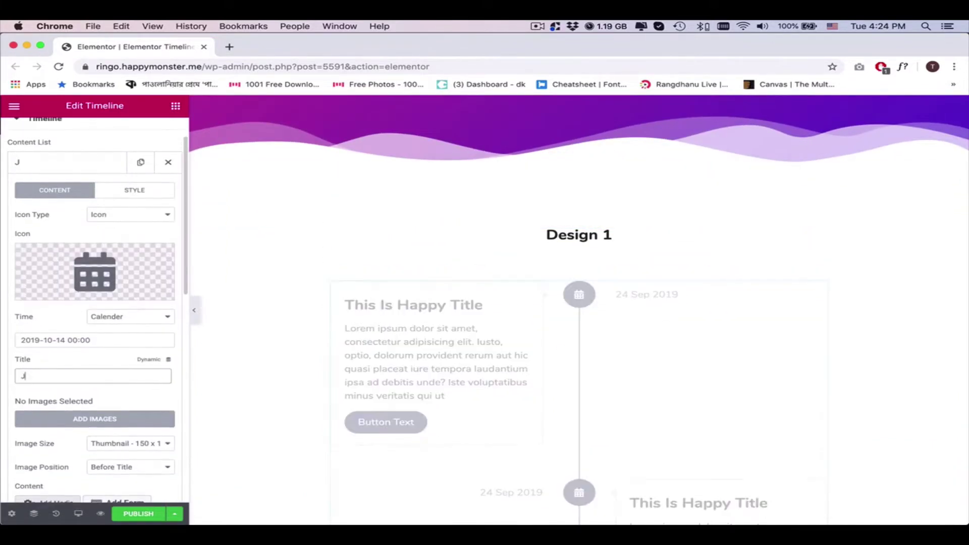
type("ourney Started")
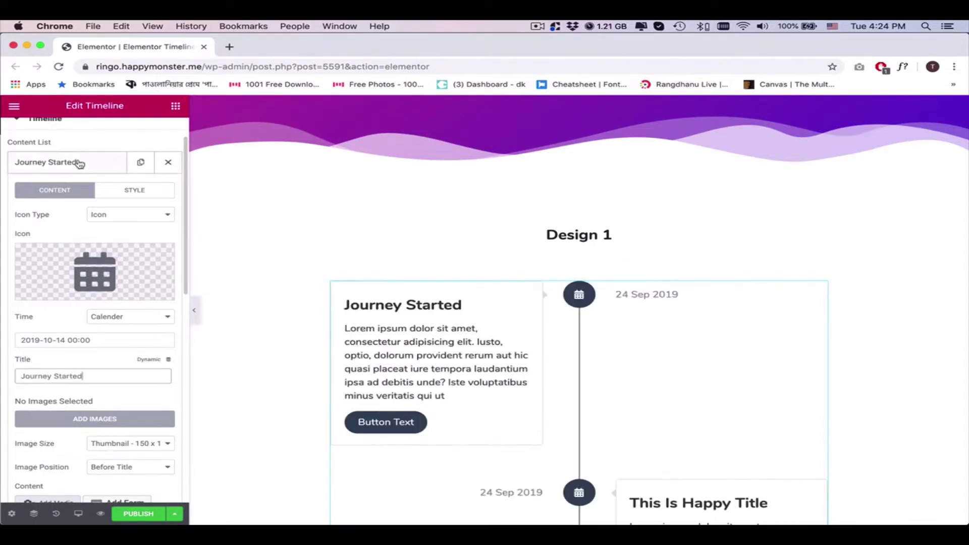
left_click(78, 161)
left_click(86, 189)
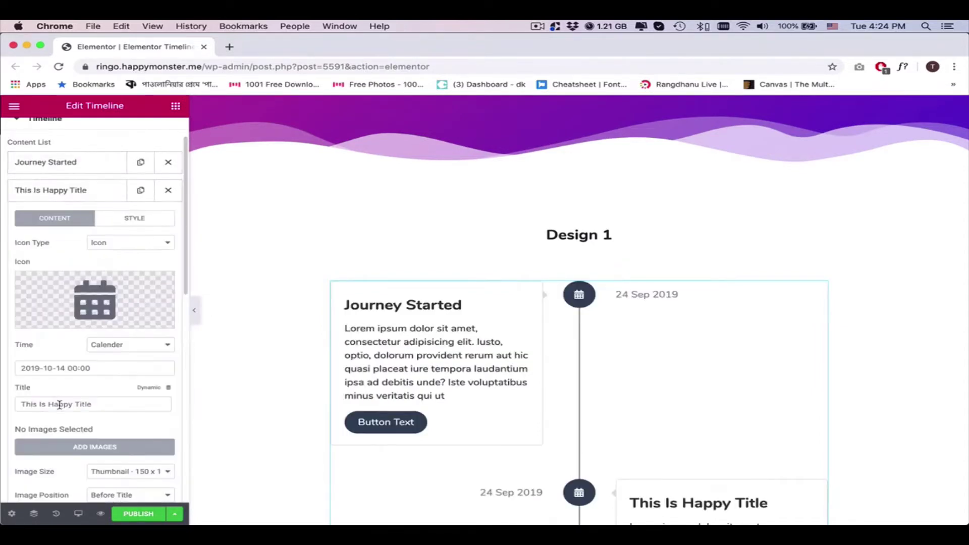
triple_click(82, 404)
type("Break at Singapore")
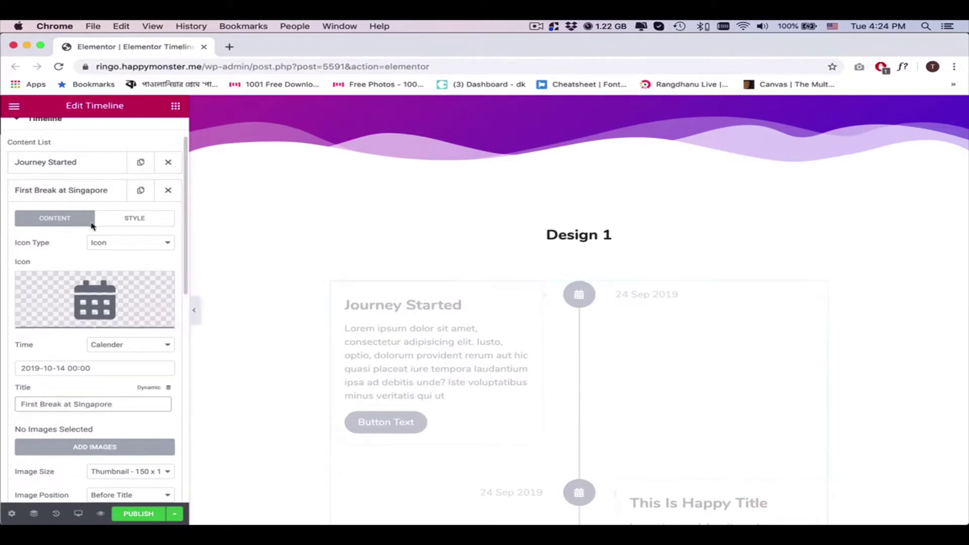
left_click(86, 190)
left_click(93, 218)
triple_click(82, 432)
type("Attend the")
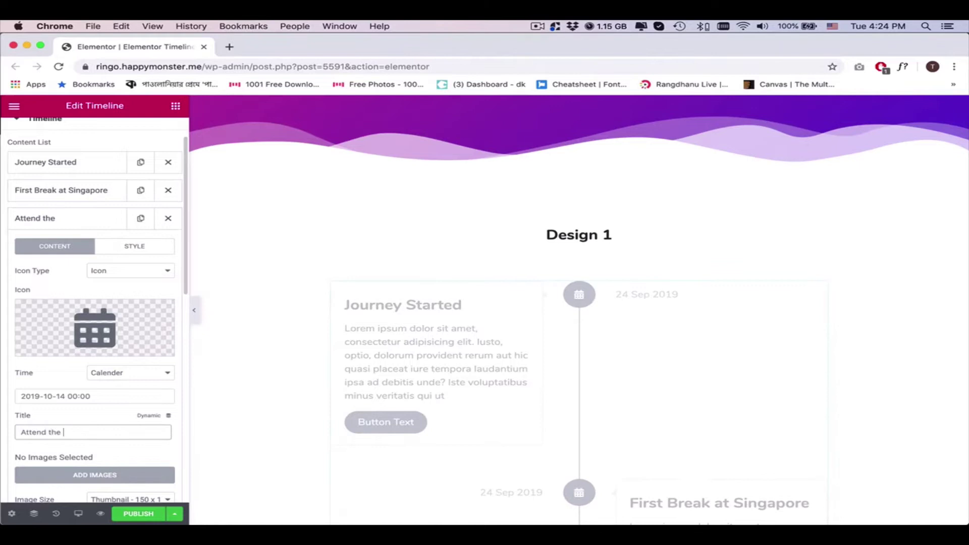
type(" WordCamp Singapore")
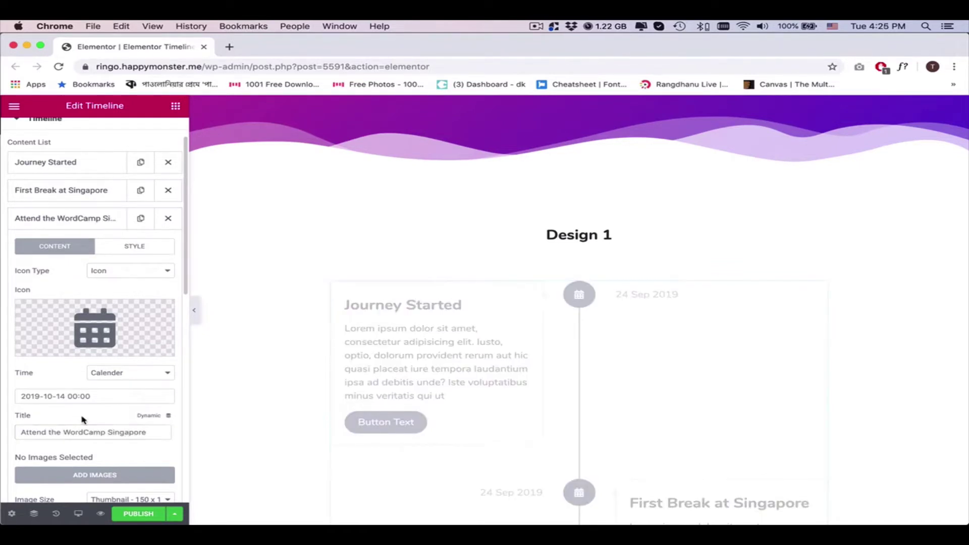
- Give the Journey Started icon a green background and the same green timeline line
left_click(79, 222)
left_click(79, 161)
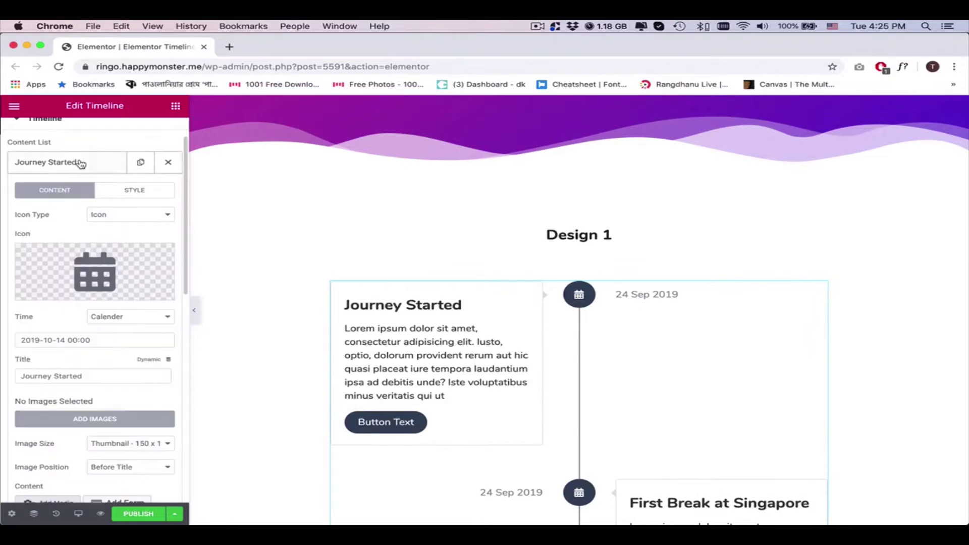
left_click(126, 190)
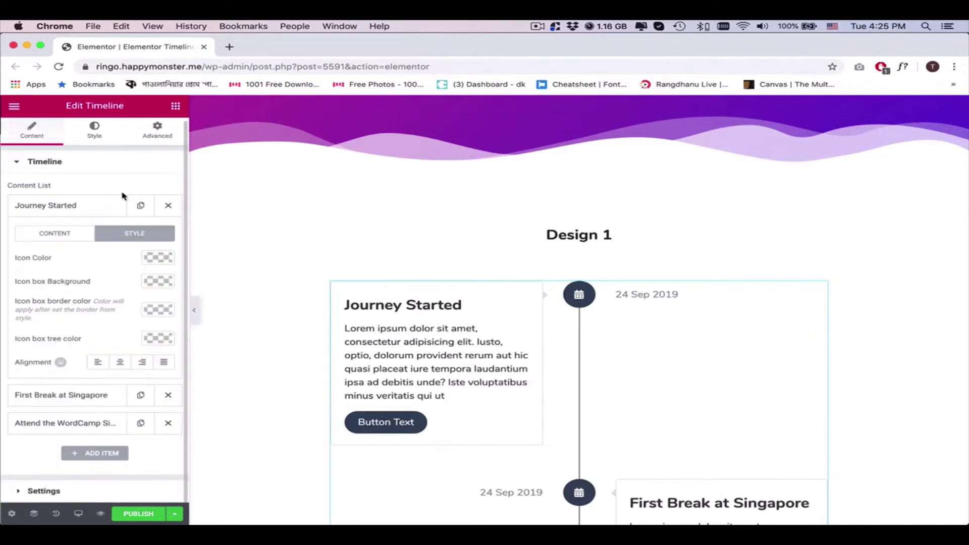
left_click(158, 282)
left_click(147, 345)
left_click(40, 325)
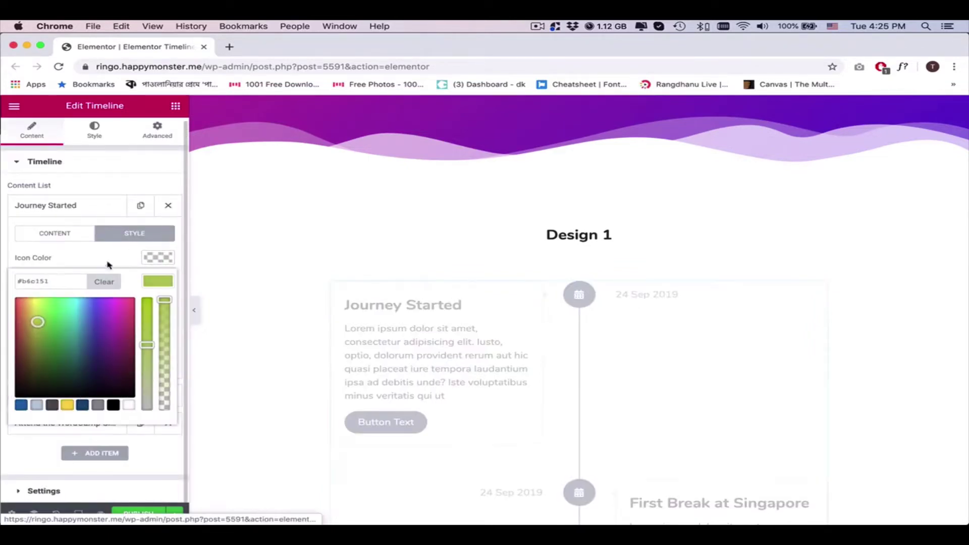
left_click(58, 259)
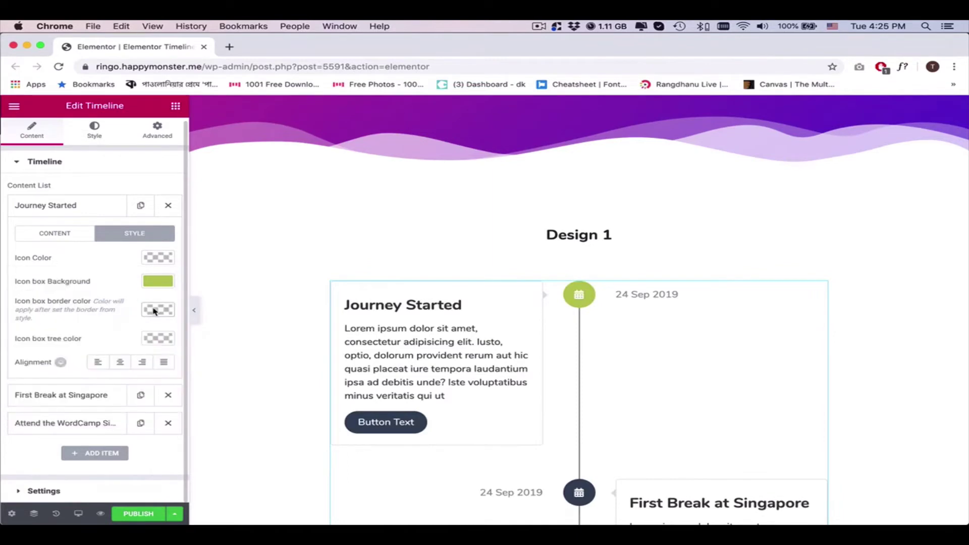
left_click(154, 339)
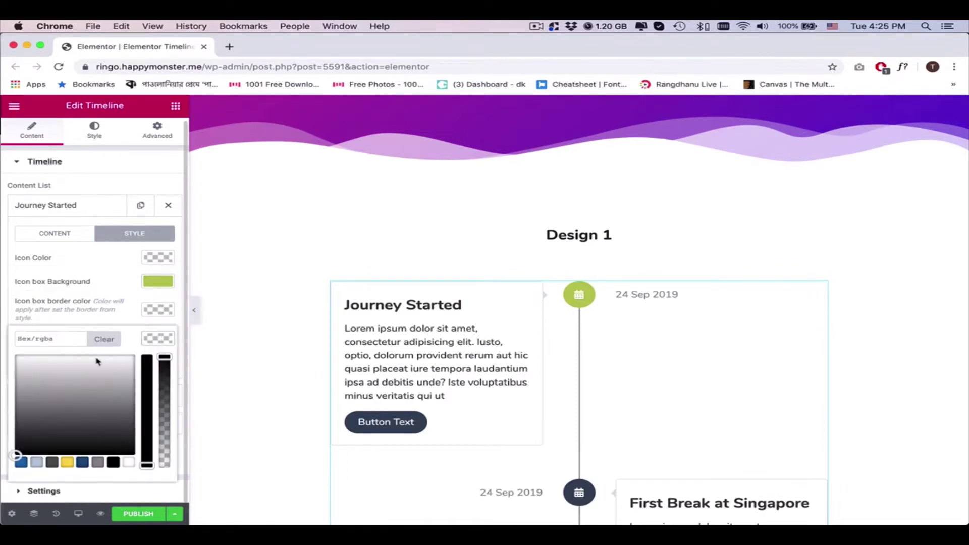
left_click(66, 338)
key("cmd+v")
left_click(82, 217)
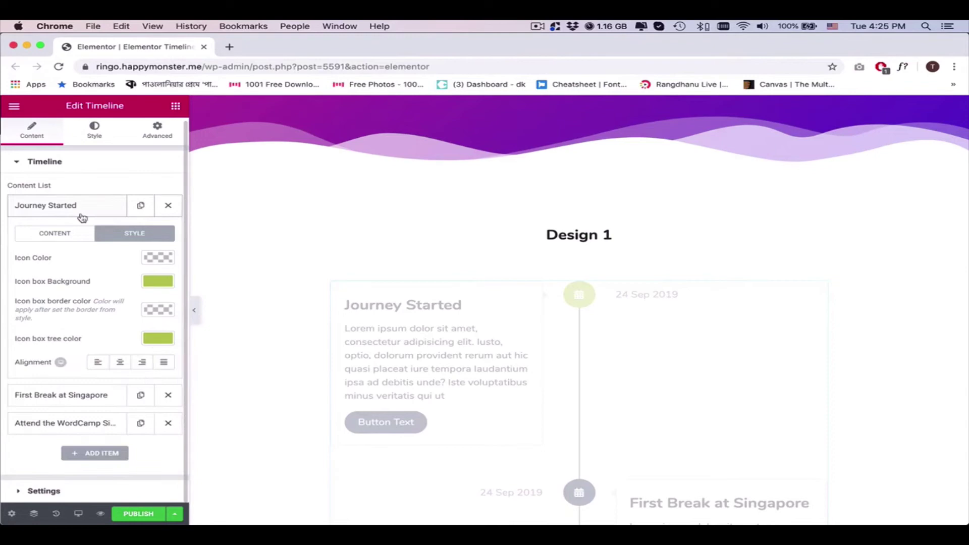
left_click(82, 217)
- Set the First Break at Singapore icon background to purple
left_click(86, 235)
left_click(134, 264)
left_click(158, 289)
left_click(97, 342)
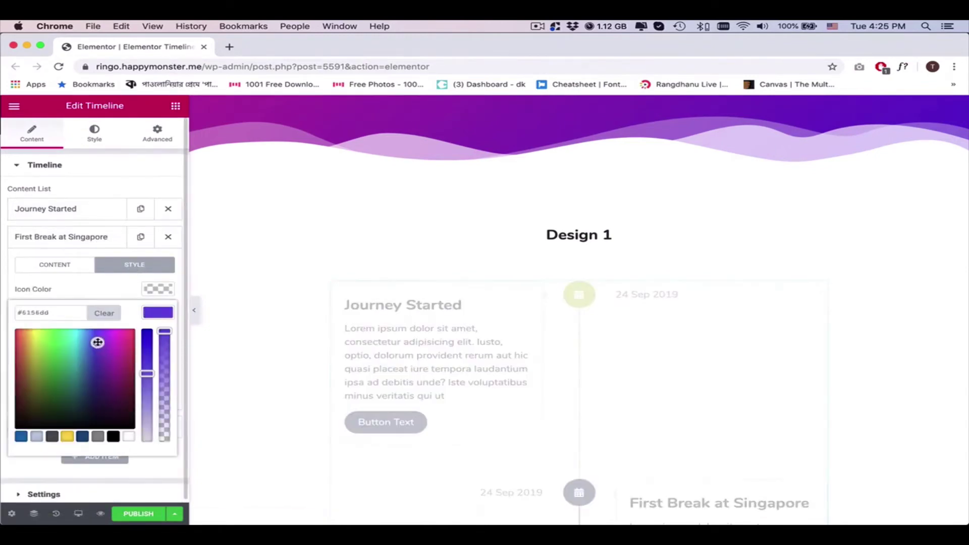
left_click_drag(97, 342, 106, 341)
left_click(158, 312)
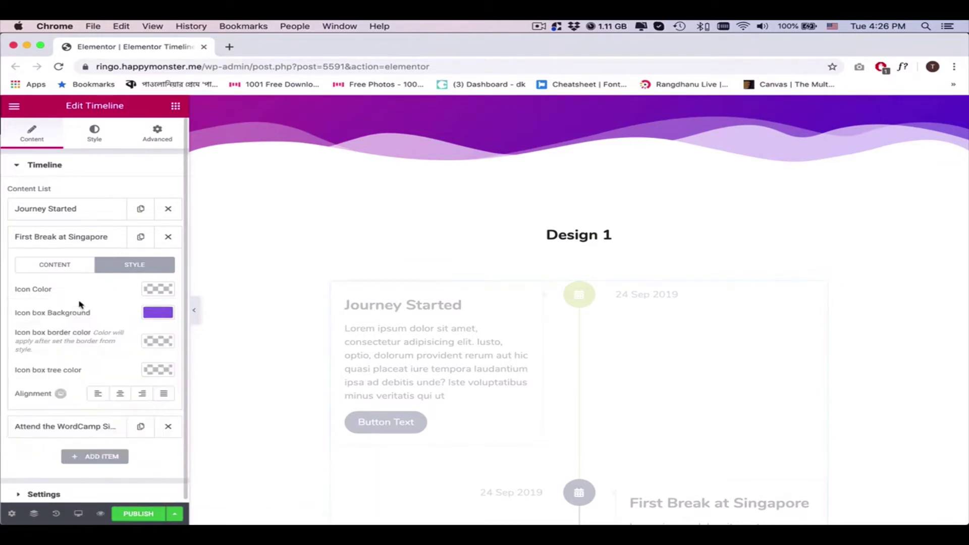
left_click(158, 341)
left_click(65, 237)
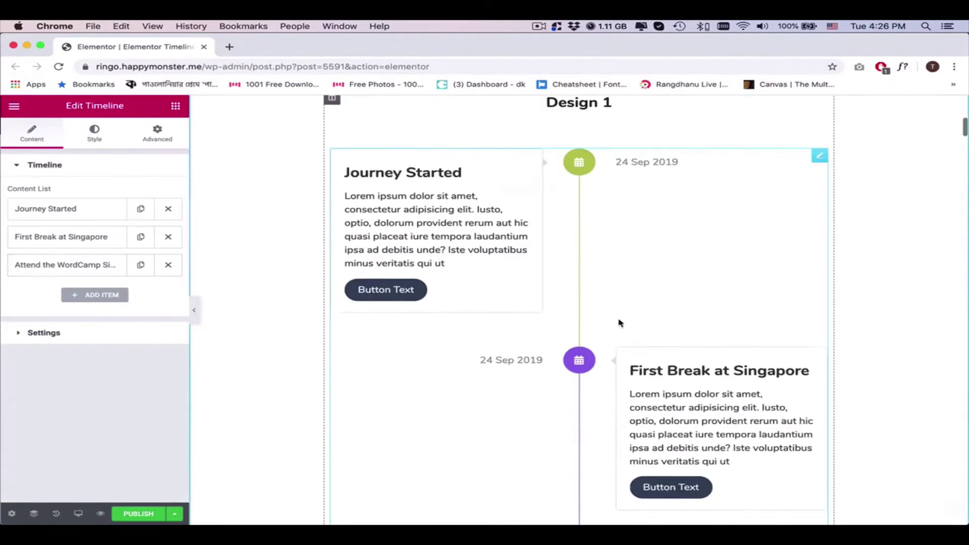
- Give the WordCamp entry's icon a blue background and a matching blue border
left_click(86, 265)
scroll(89, 273, "down", 3)
left_click(134, 150)
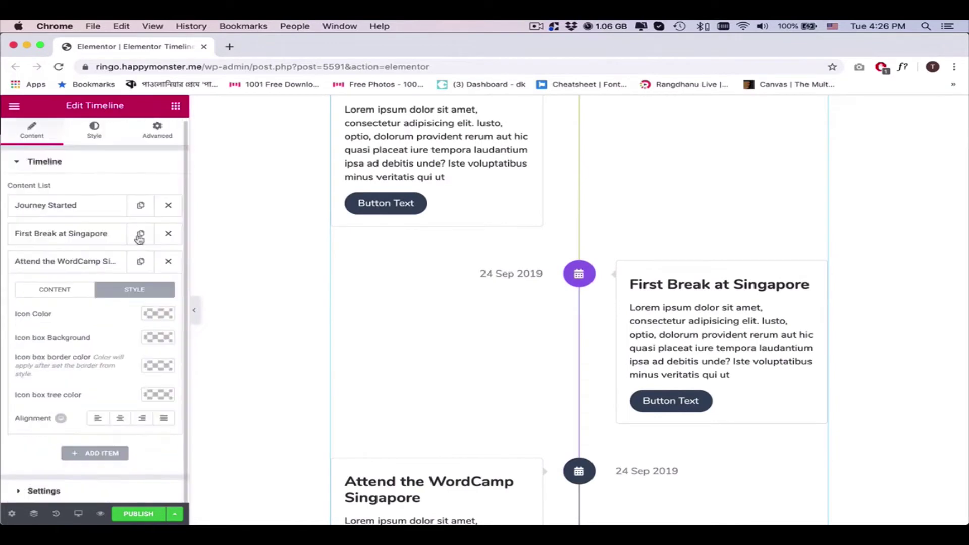
left_click(157, 320)
left_click_drag(34, 372, 81, 372)
key("super+a")
key("super+c")
left_click(158, 366)
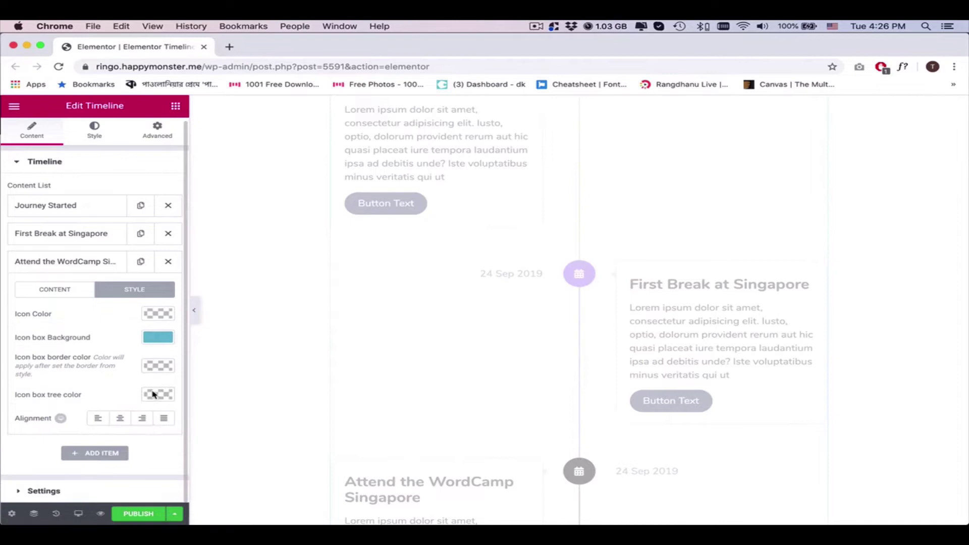
key("super+v")
left_click(98, 261)
- Toggle the timeline's content arrows in the display settings
left_click(132, 328)
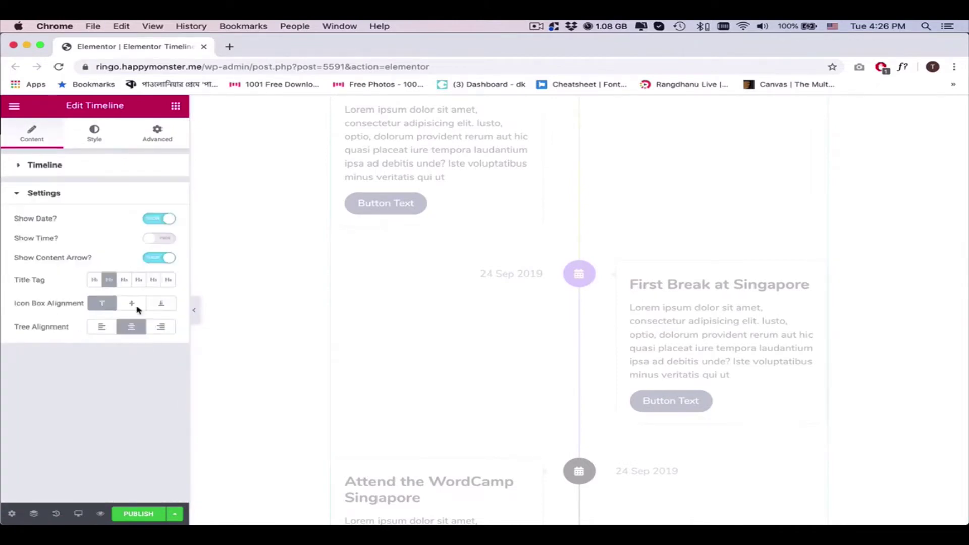
scroll(551, 407, "down", 4)
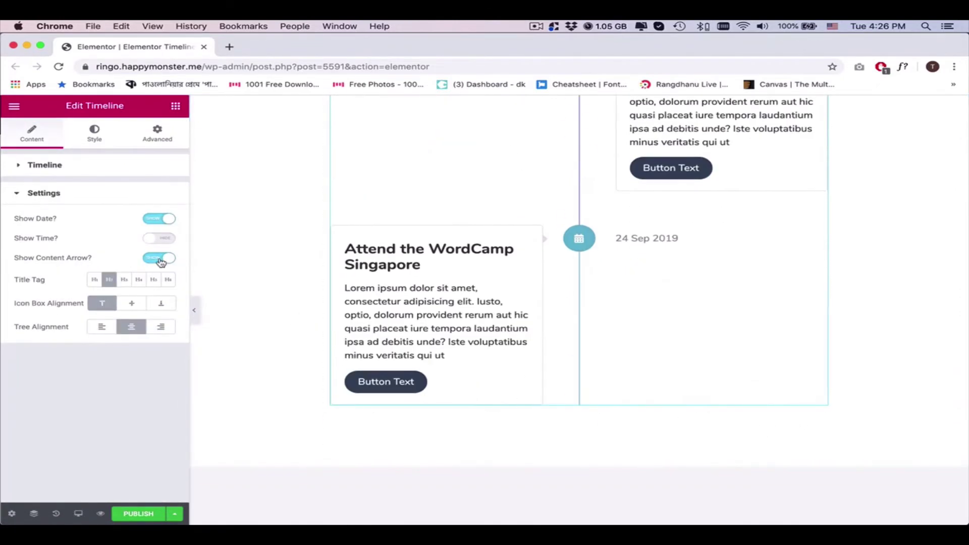
left_click(161, 260)
- Clear the button text so the timeline entries no longer show buttons
left_click(53, 165)
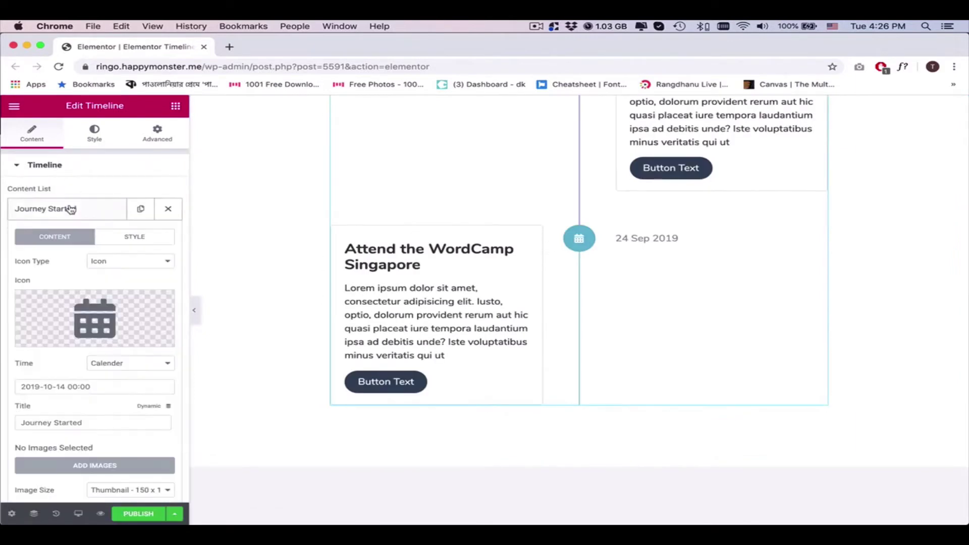
scroll(181, 280, "down", 7)
scroll(177, 284, "down", 4)
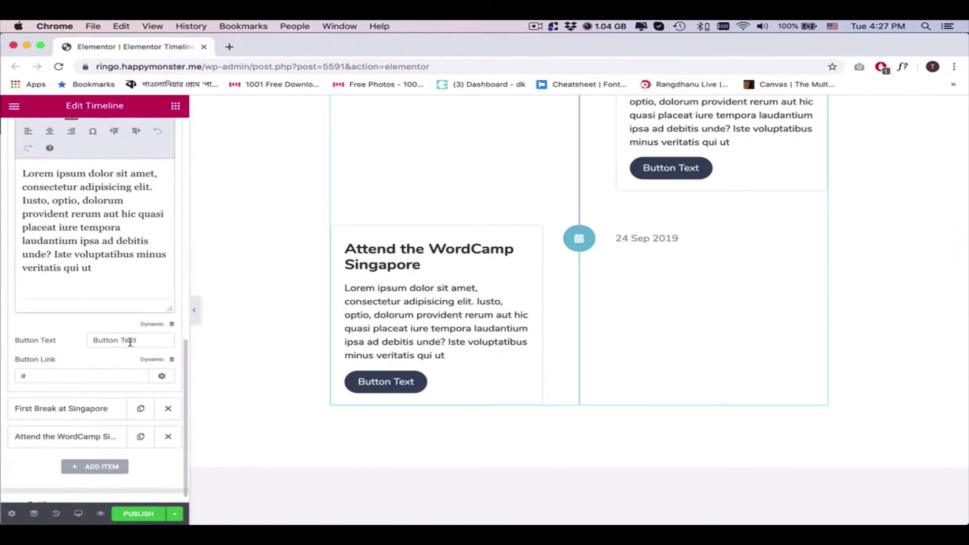
key("BackSpace")
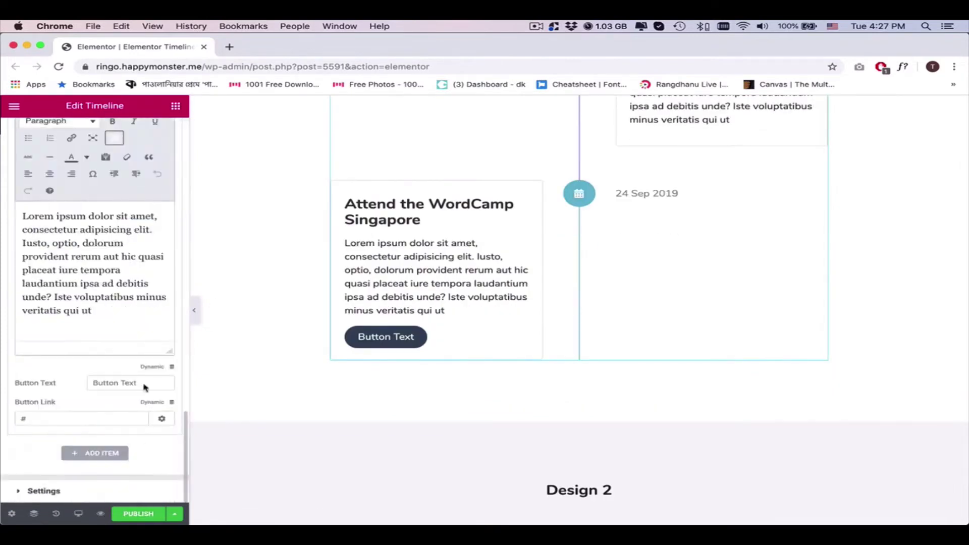
key("BackSpace")
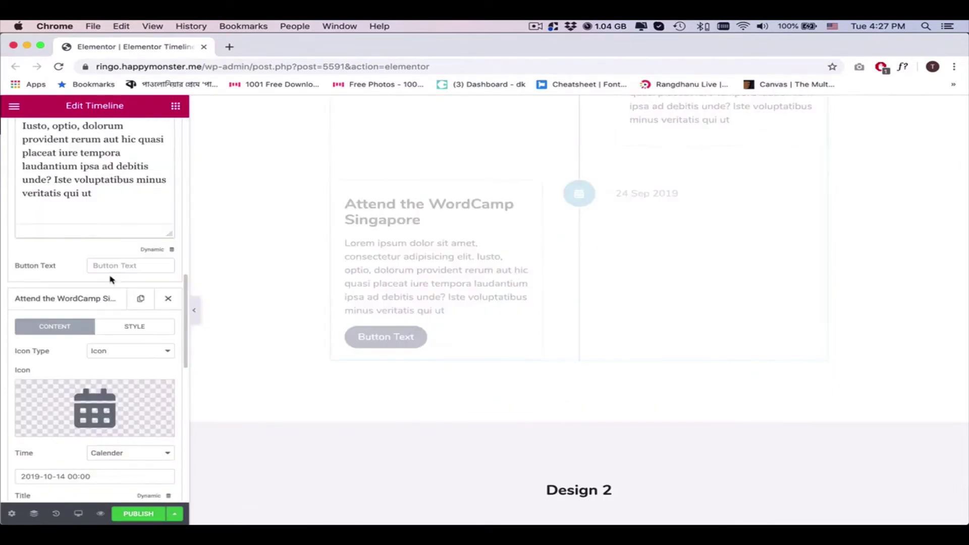
left_click(89, 237)
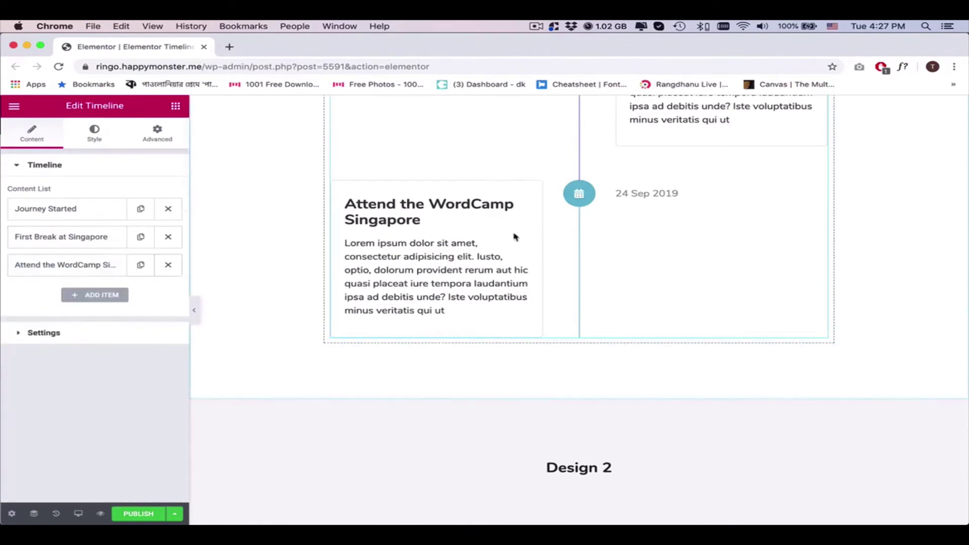
- Set the Content Box border to Solid with width 0 and padding 0
scroll(515, 238, "up", 3)
left_click(94, 132)
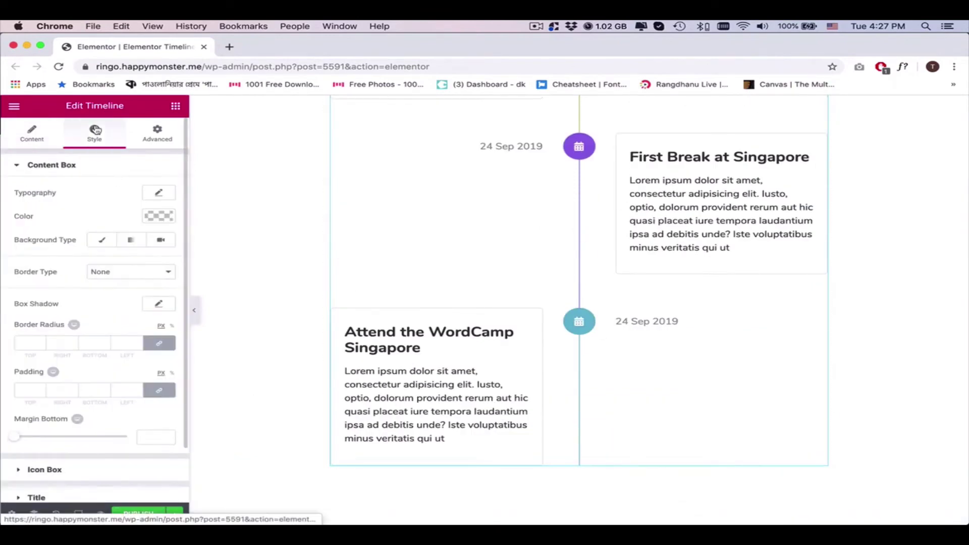
left_click(111, 275)
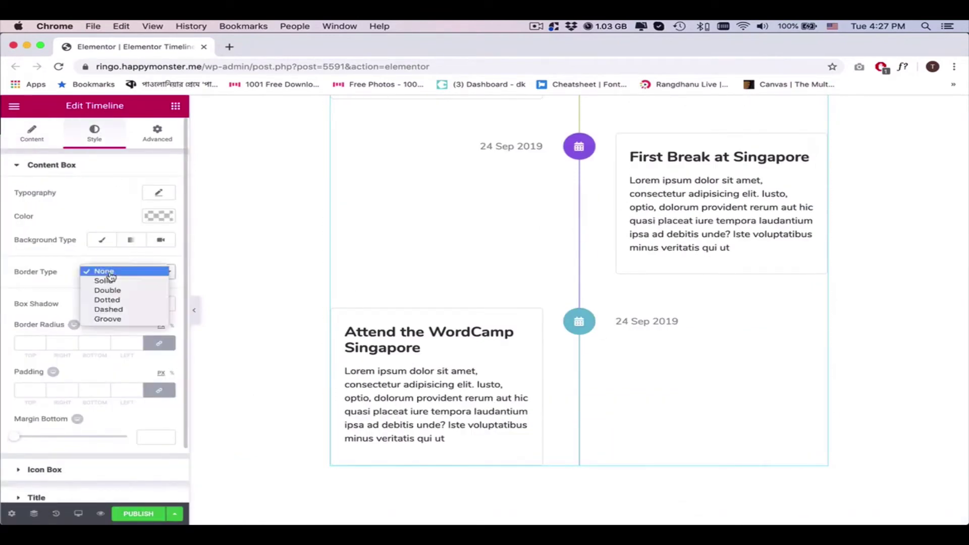
left_click(98, 279)
left_click(88, 311)
type("0")
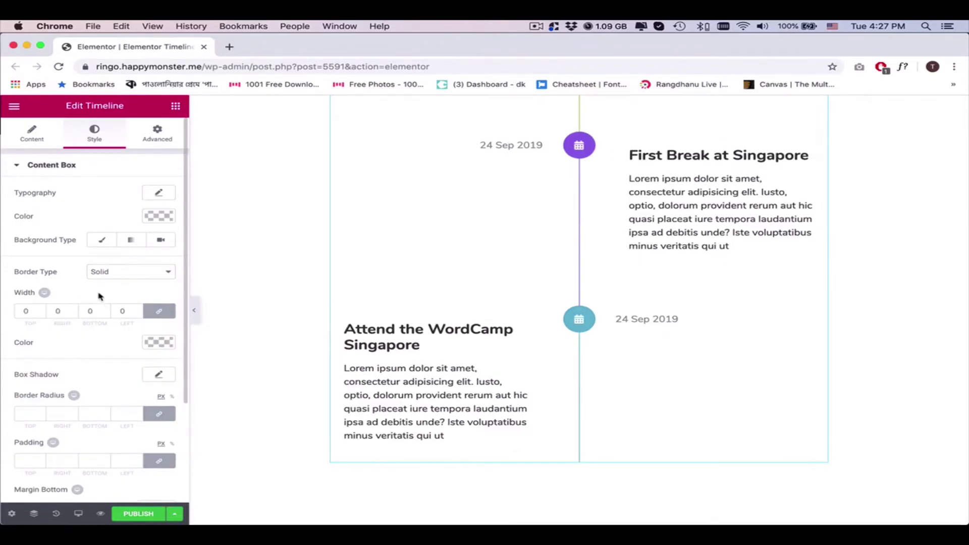
left_click(40, 463)
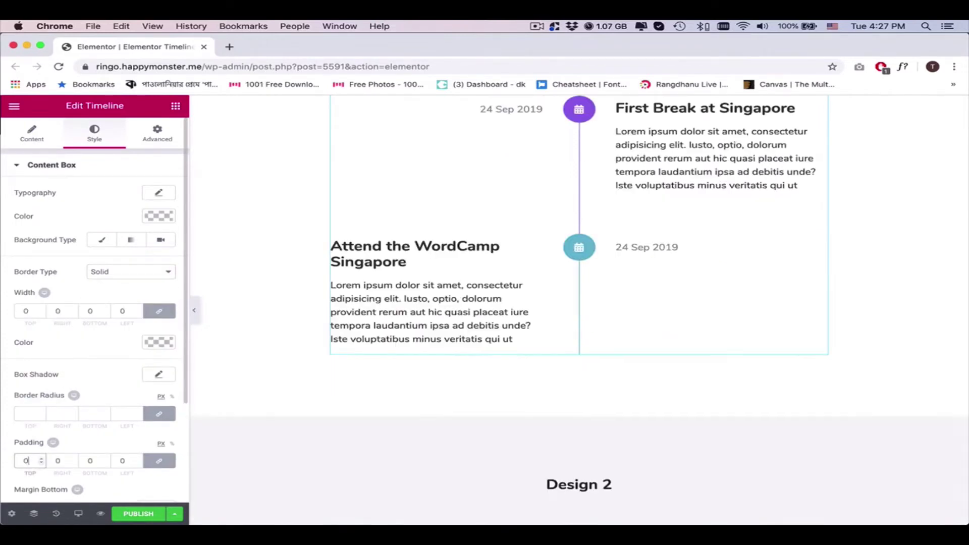
- Right-align the Journey Started entry in its style options
left_click(41, 134)
left_click(110, 217)
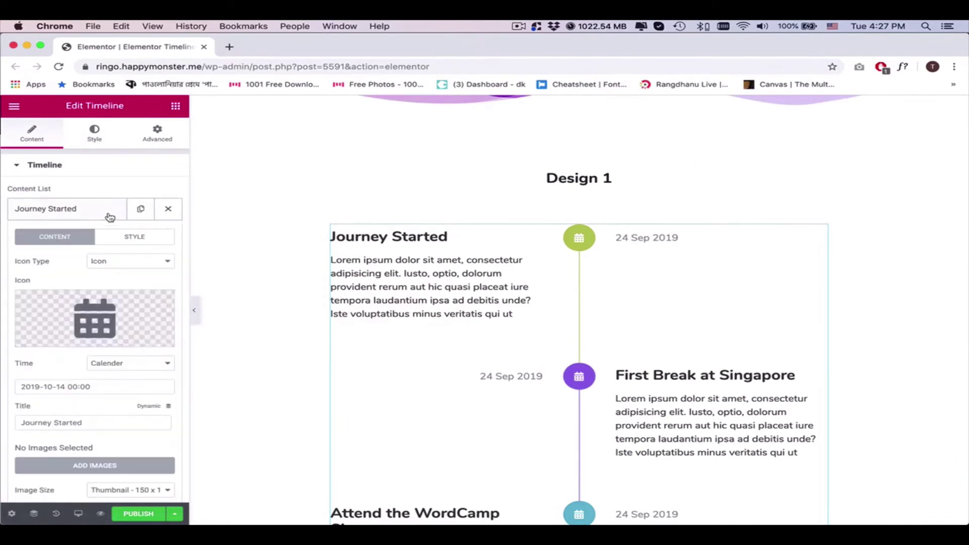
scroll(19, 398, "down", 8)
scroll(127, 253, "up", 8)
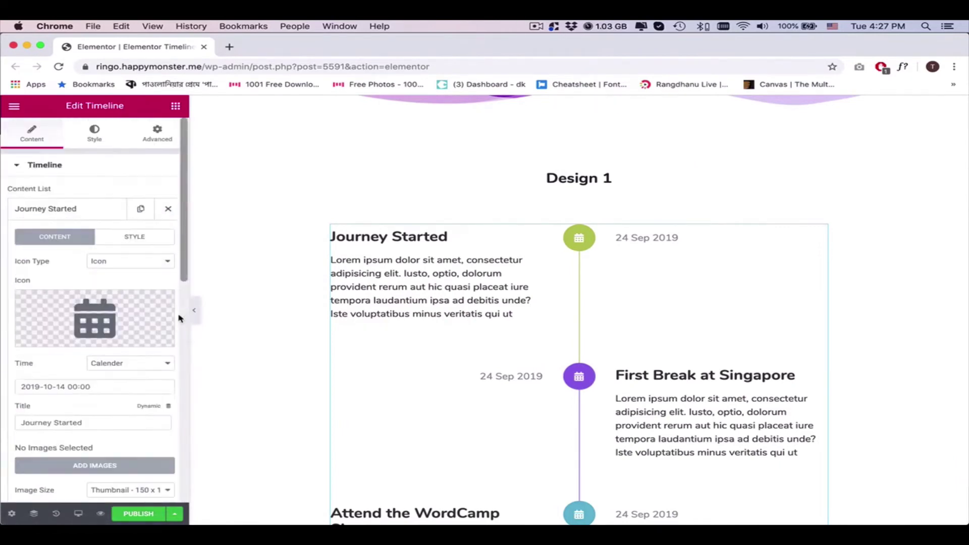
left_click(127, 236)
left_click(140, 367)
left_click(72, 209)
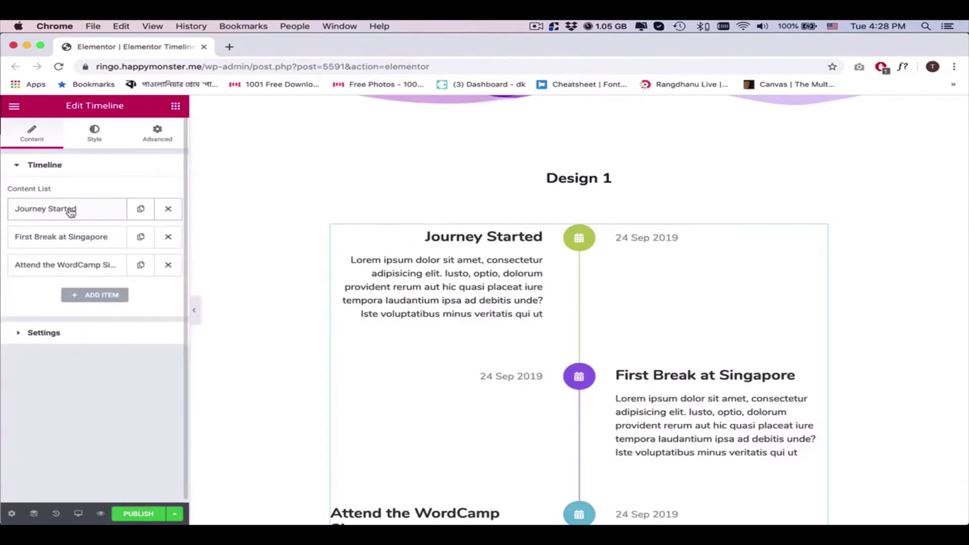
- Right-align the Attend the WordCamp Singapore entry and preview the page full width
left_click(34, 268)
left_click(134, 292)
left_click(142, 422)
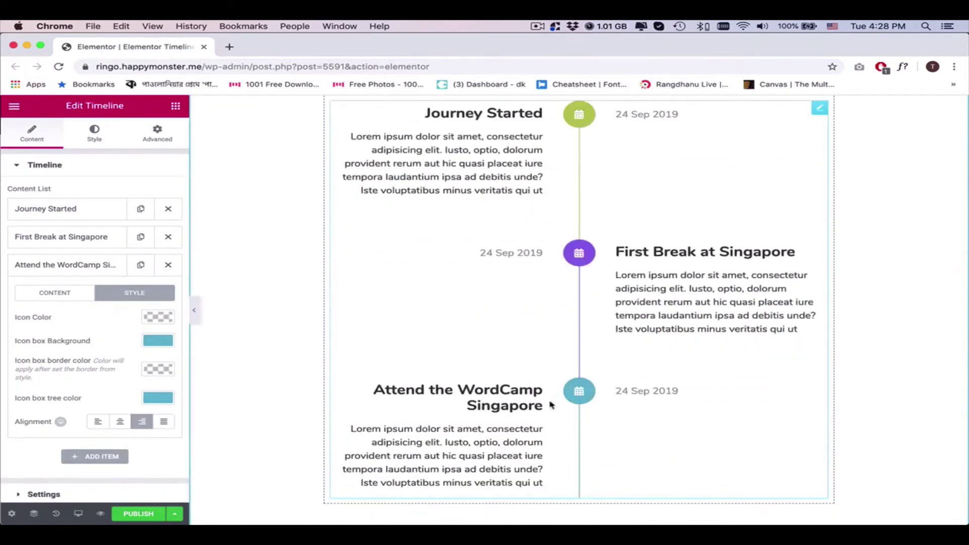
key("super+p")
scroll(561, 414, "up", 3)
scroll(562, 414, "down", 2)
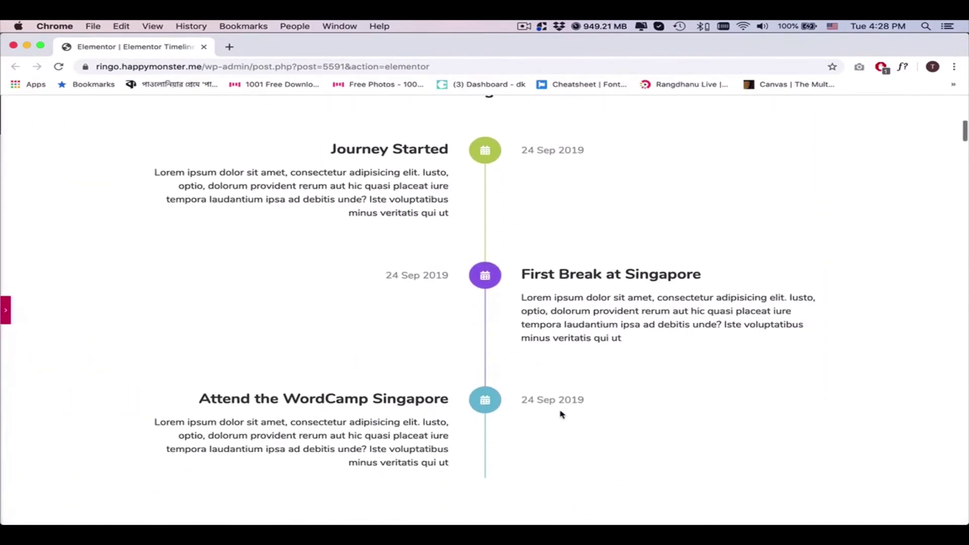
left_click(6, 315)
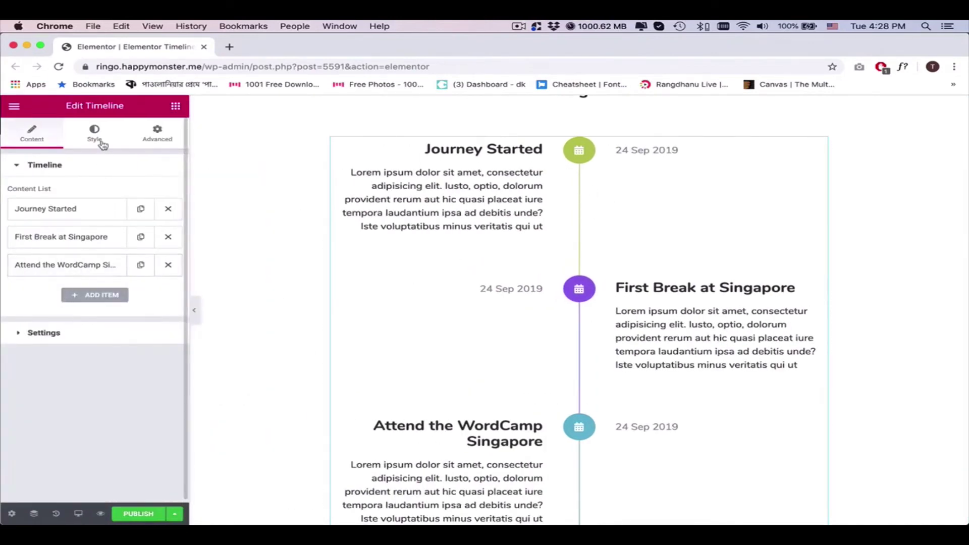
- Set the Time & Date typography to 14 px and the date colour to #b2b2b2
left_click(96, 136)
left_click(51, 165)
left_click(51, 249)
left_click(158, 277)
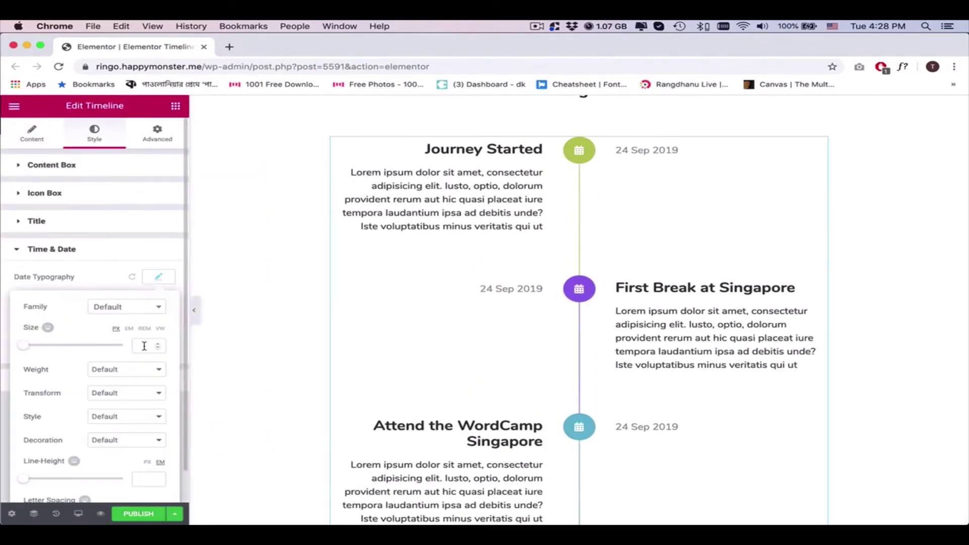
left_click(104, 282)
left_click(158, 300)
left_click(96, 281)
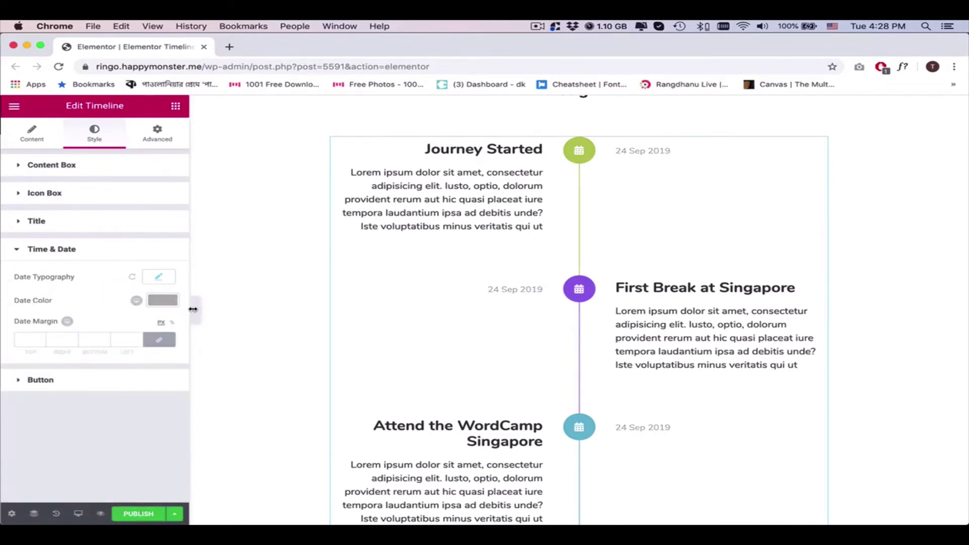
left_click(195, 310)
scroll(537, 321, "down", 2)
scroll(535, 322, "up", 2)
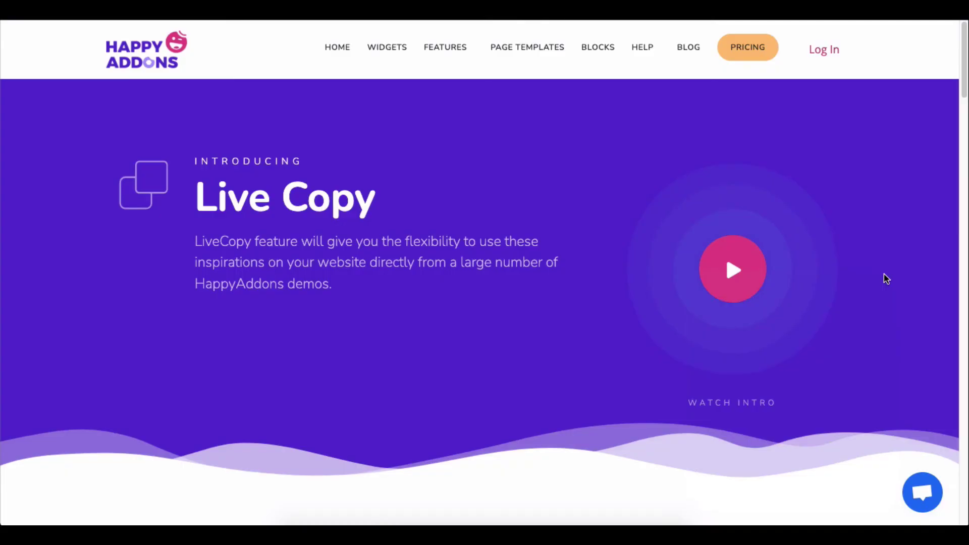
- Scroll through the Live Copy page, then scroll the Timeline demo to Design 6
scroll(886, 278, "down", 10)
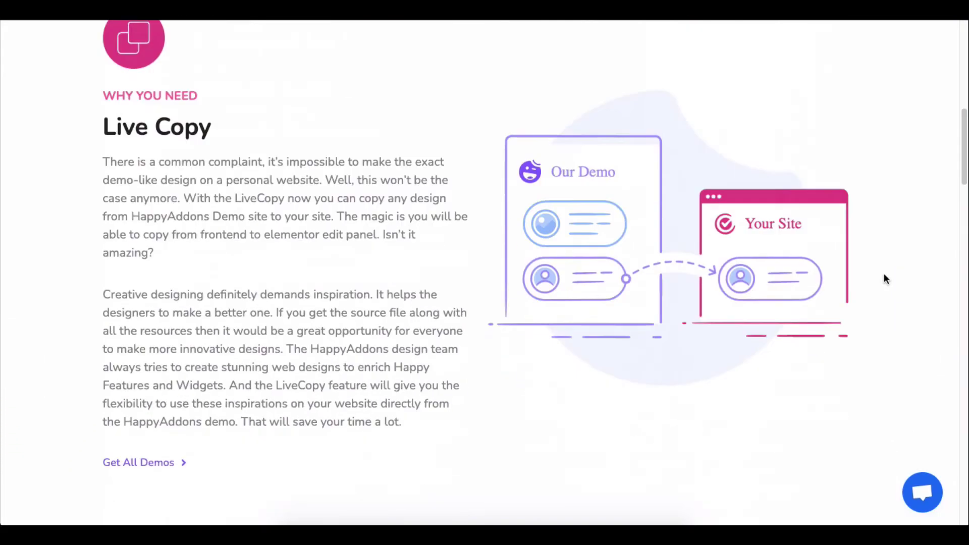
scroll(884, 279, "down", 15)
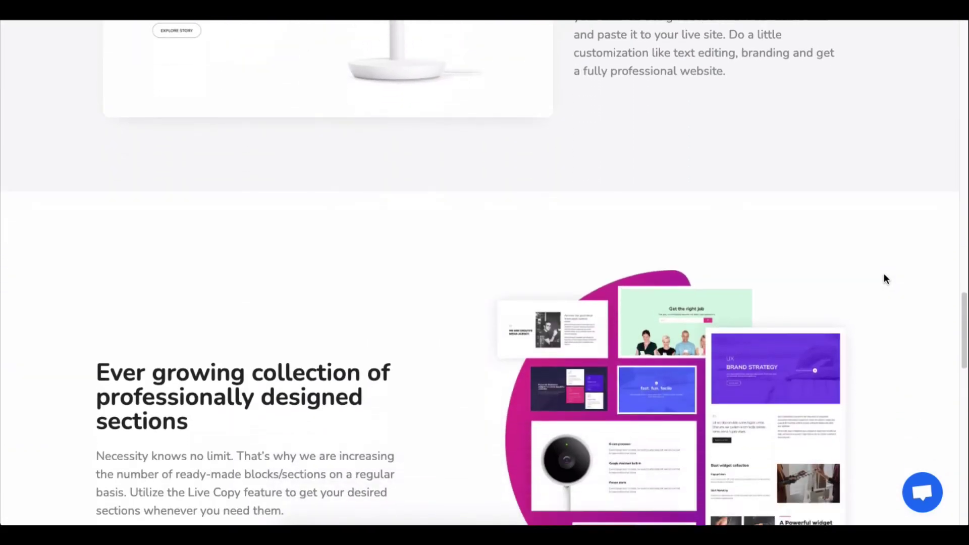
scroll(886, 279, "down", 12)
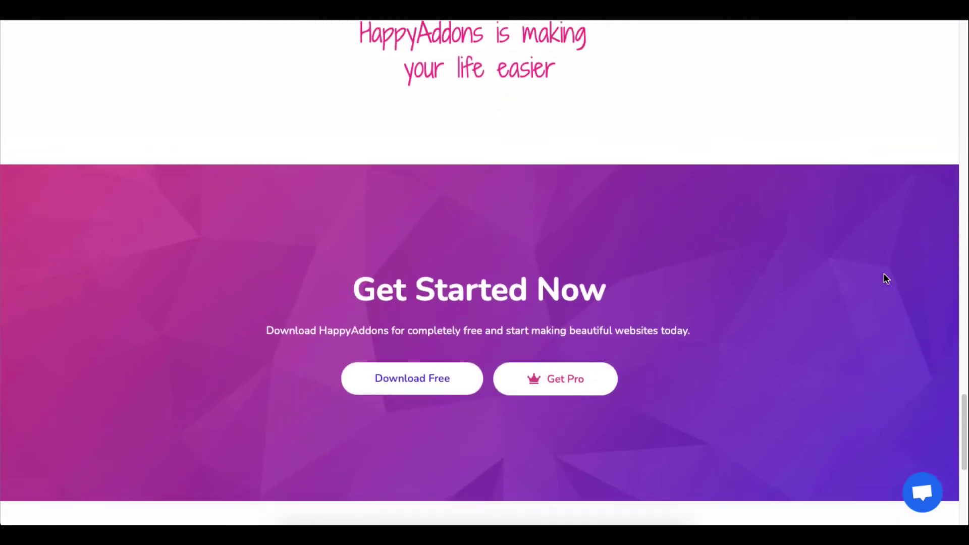
scroll(884, 275, "up", 15)
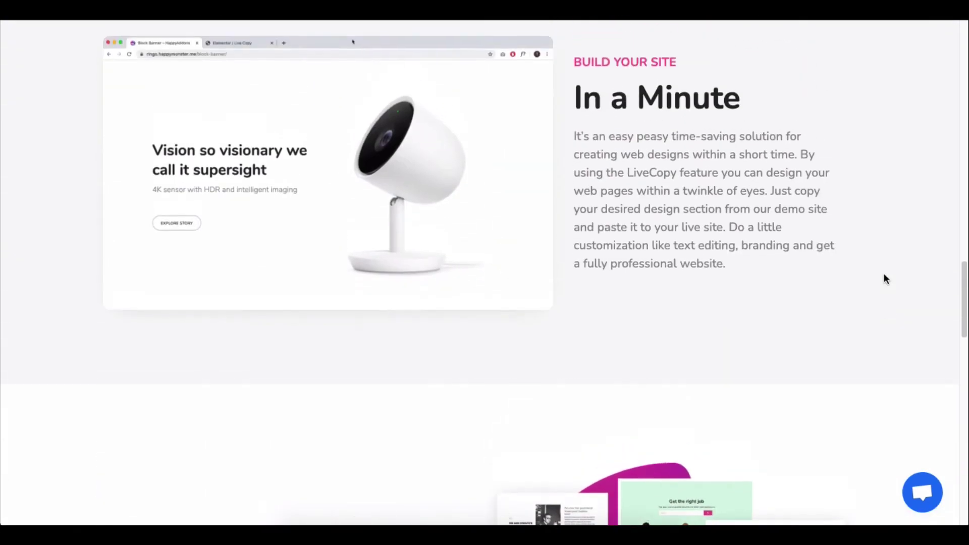
scroll(884, 278, "up", 15)
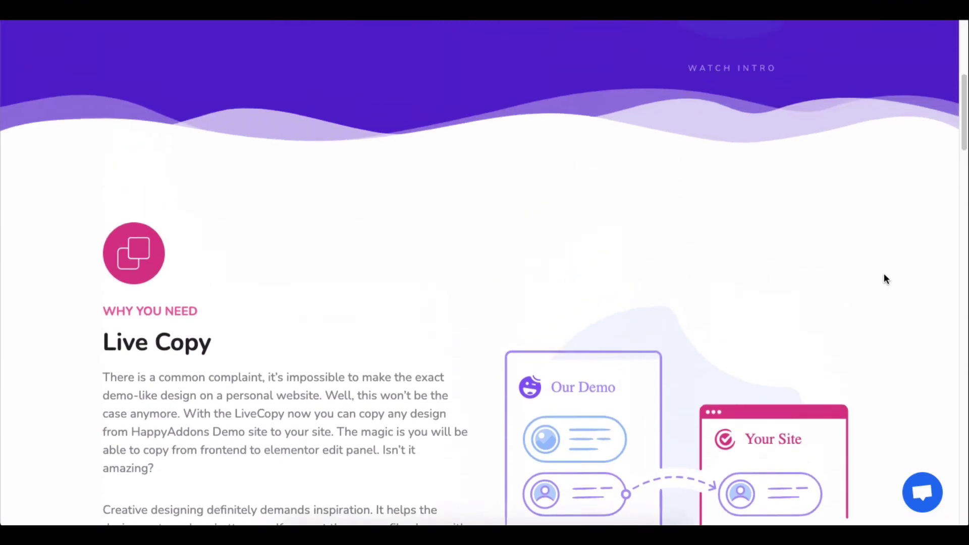
scroll(884, 278, "up", 6)
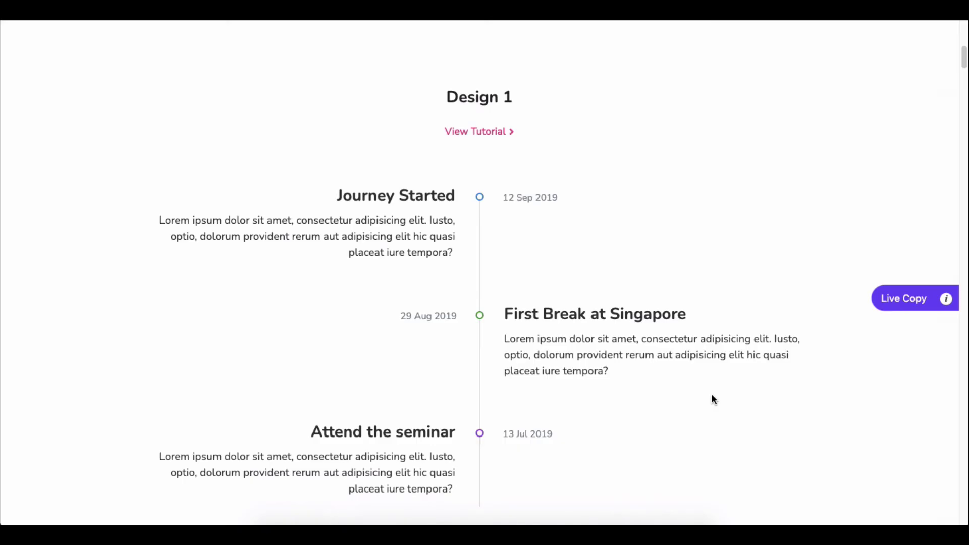
scroll(712, 396, "down", 15)
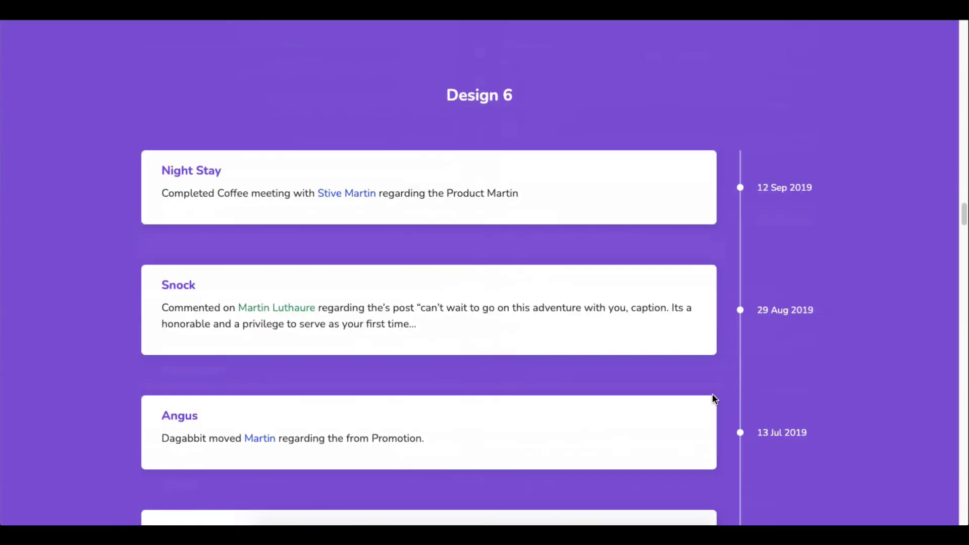
- Live Copy the Design 6 timeline and X Paste it below the Welcome To Happy Addons heading
left_click(896, 399)
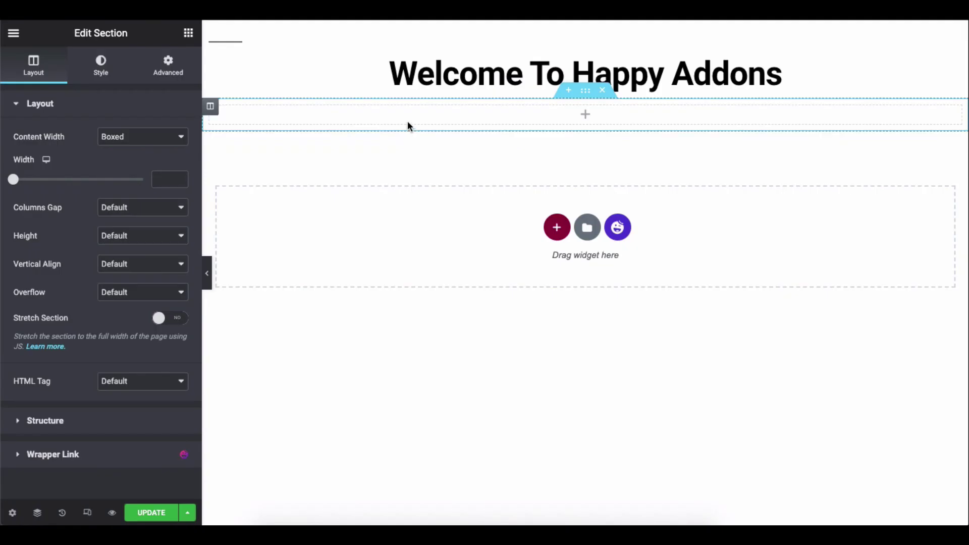
right_click(408, 122)
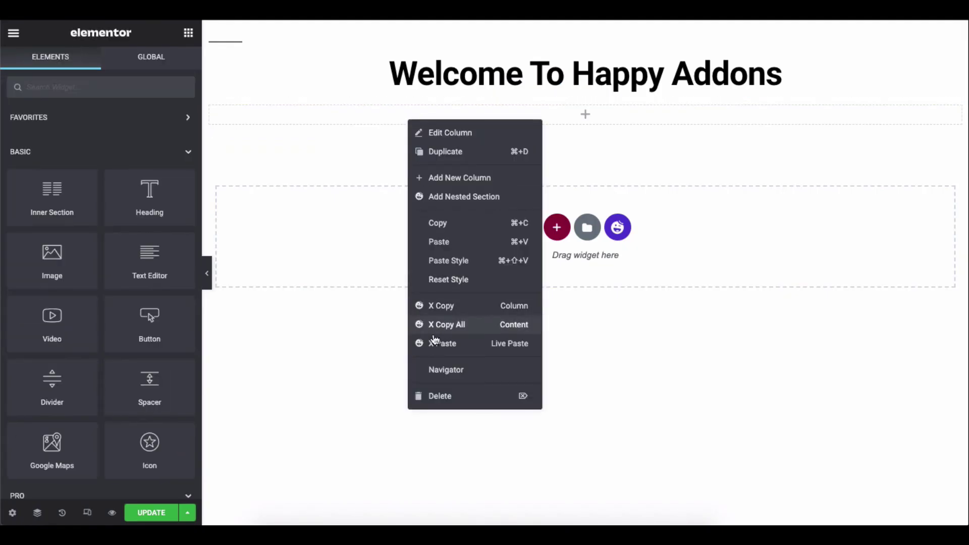
left_click(452, 344)
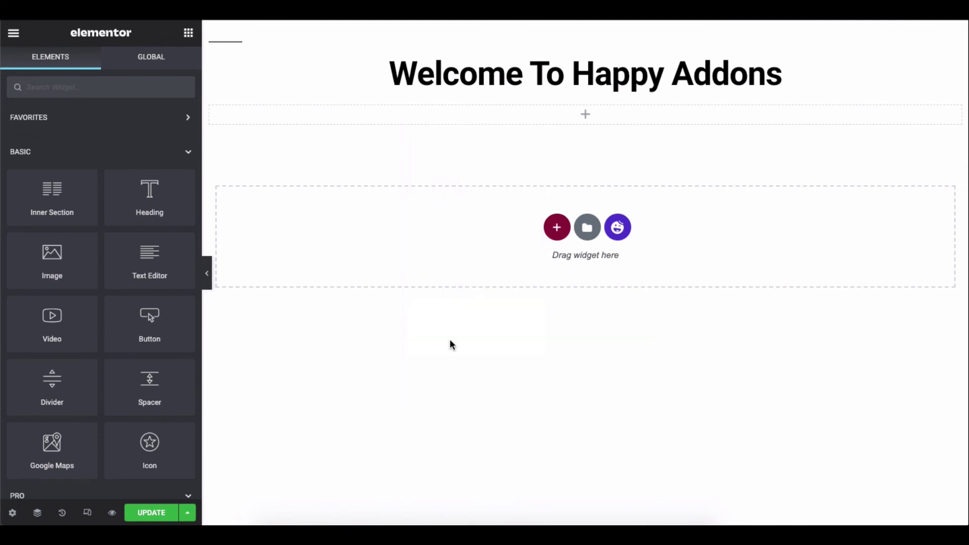
right_click(452, 345)
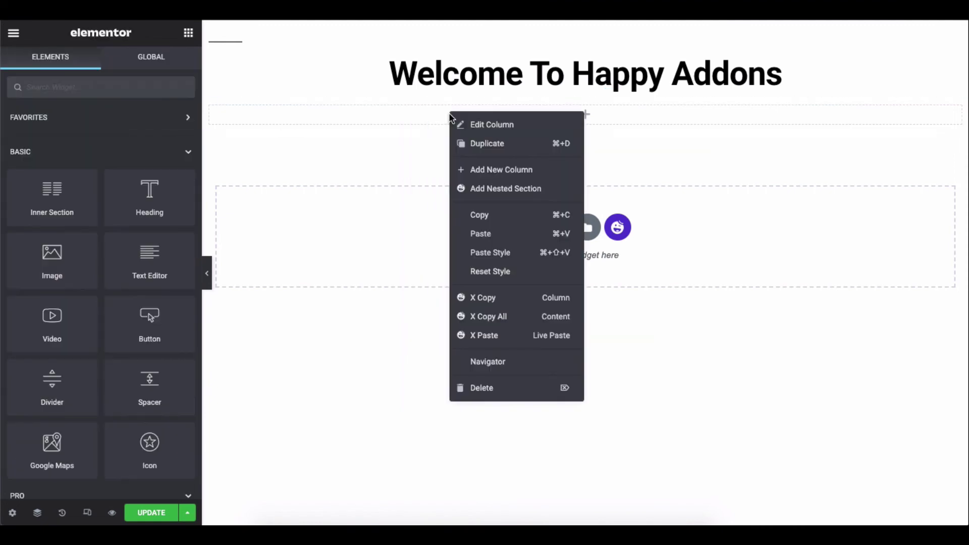
left_click(486, 337)
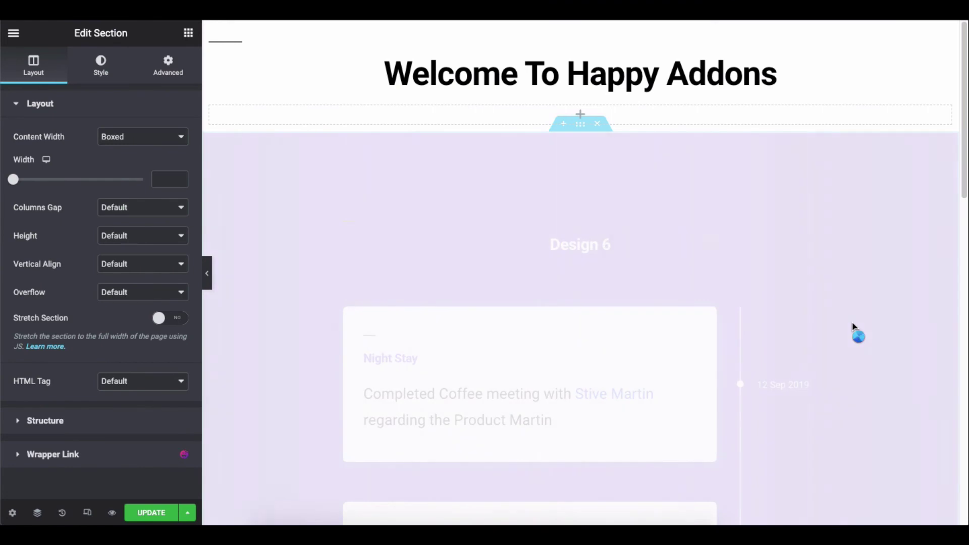
scroll(852, 326, "down", 10)
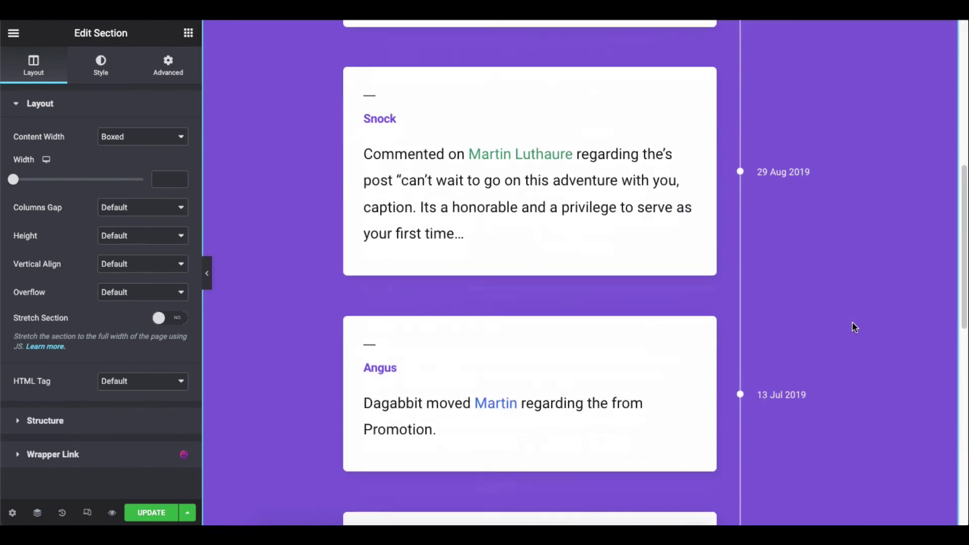
scroll(854, 327, "up", 10)
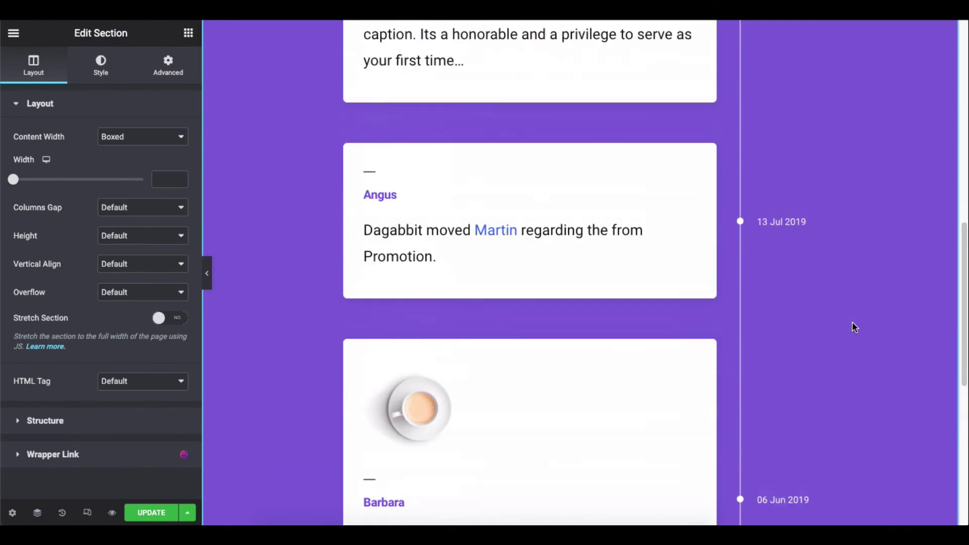